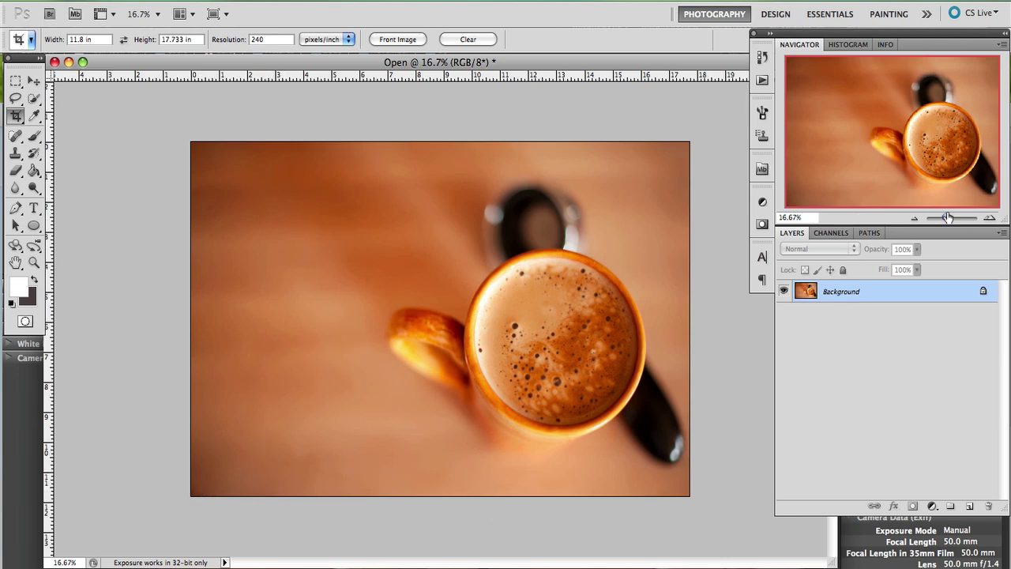
Zoom in to inspect the coffee cup and its foam, then fit the whole photo in the window.
left_click(989, 217)
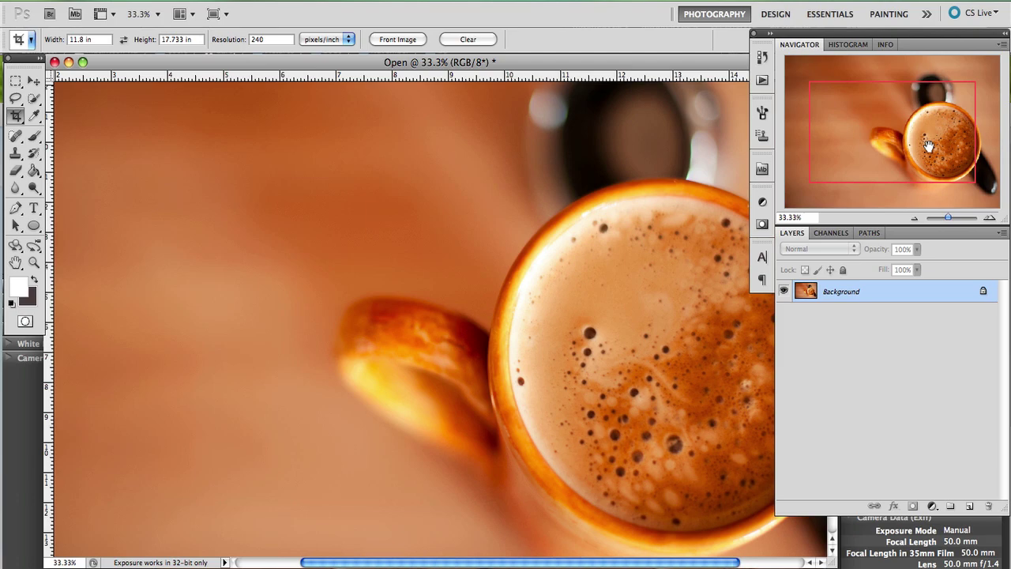
left_click_drag(925, 145, 956, 154)
left_click(990, 219)
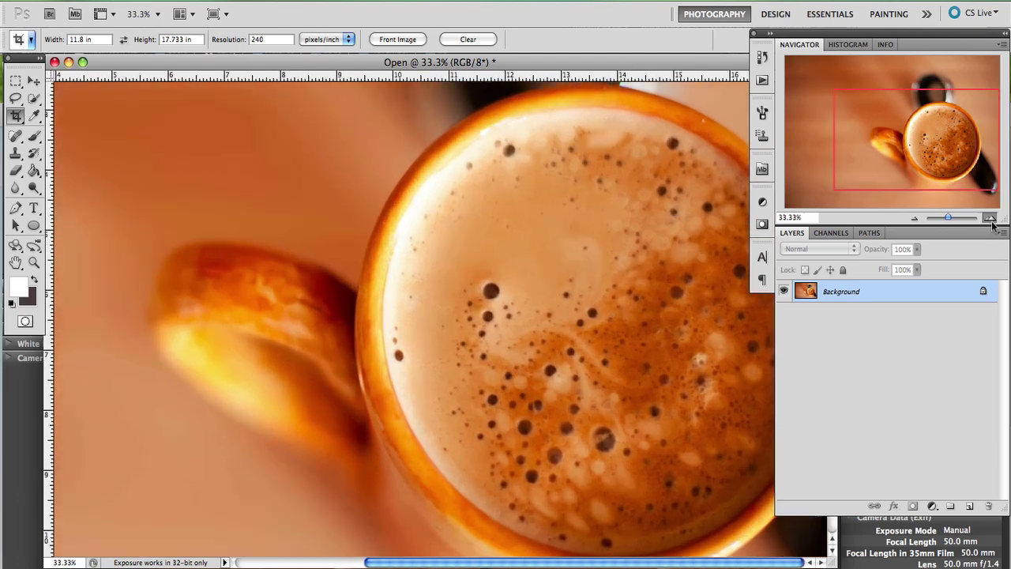
left_click(913, 218)
left_click(914, 218)
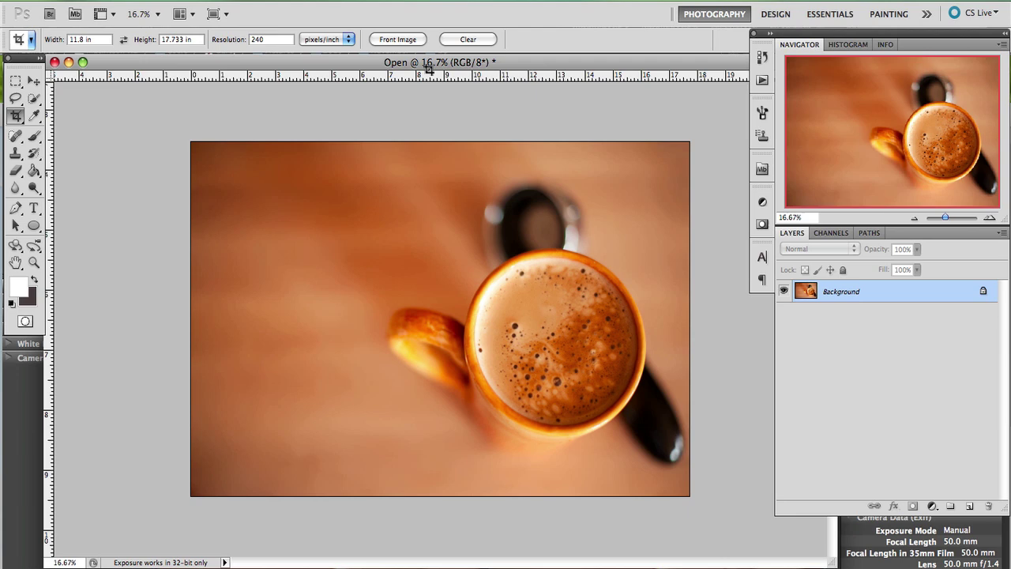
Resize the photo to 700 px wide with proportions constrained, then view it at 100%.
left_click(201, 3)
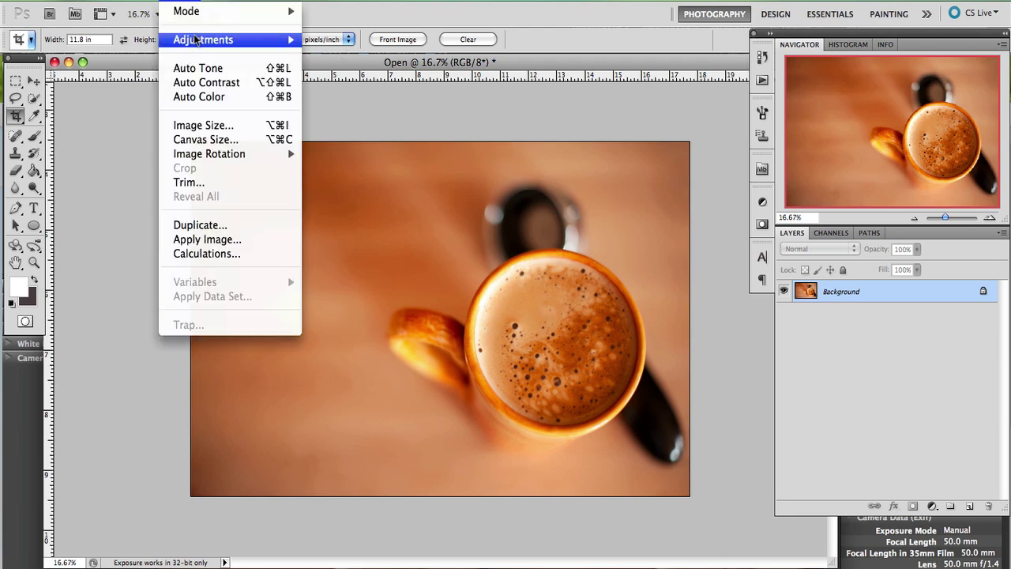
left_click(221, 125)
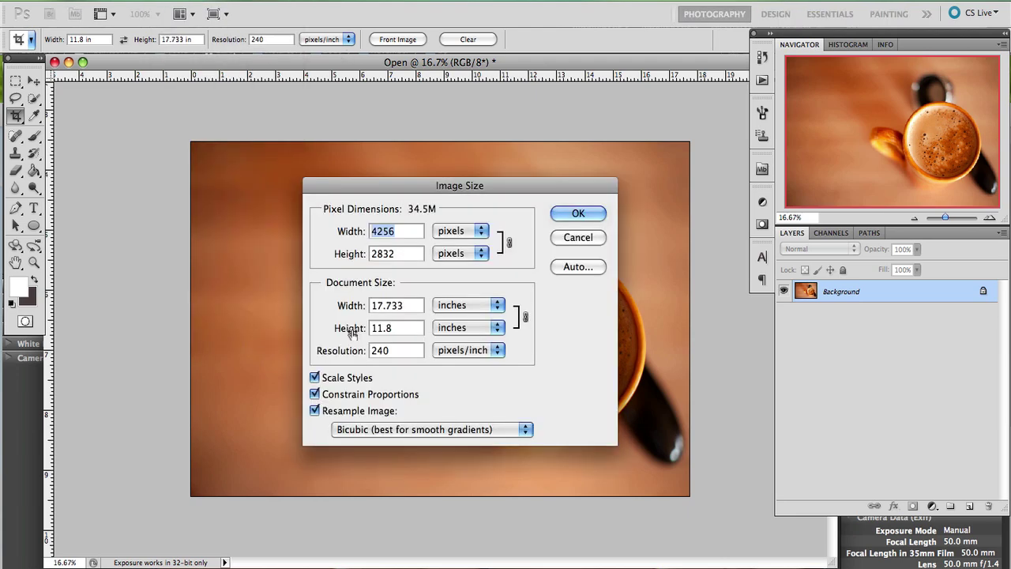
type("700")
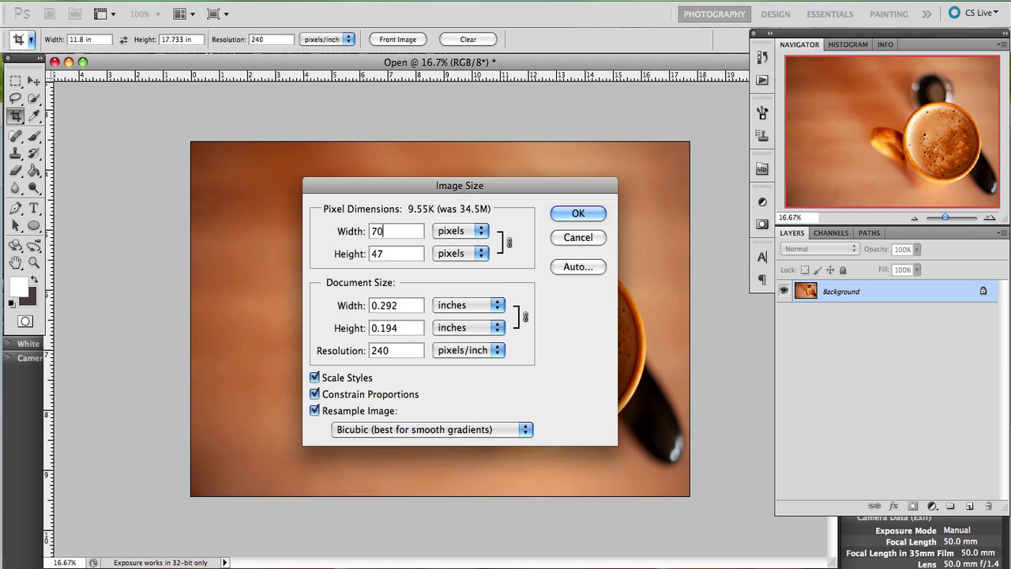
left_click(579, 216)
left_click(990, 218)
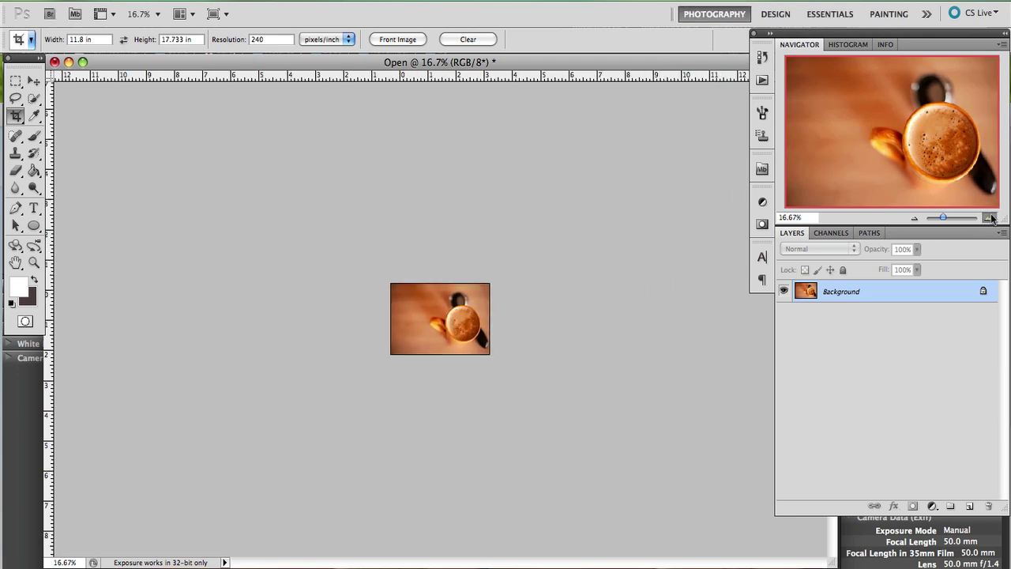
left_click(991, 218)
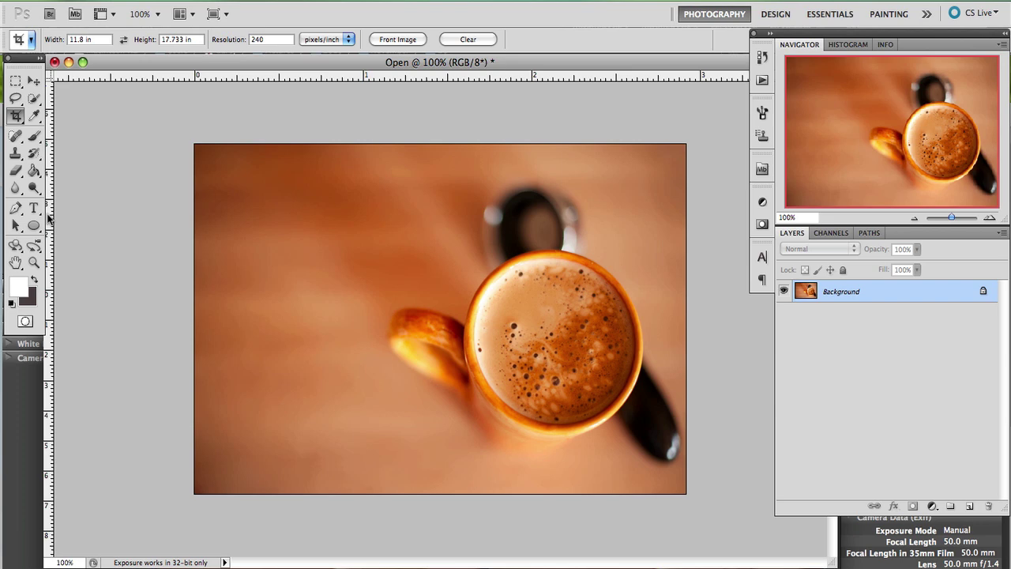
Start a 12 px text layer in the lower middle of the photo for the copyright 2010 line.
left_click(33, 209)
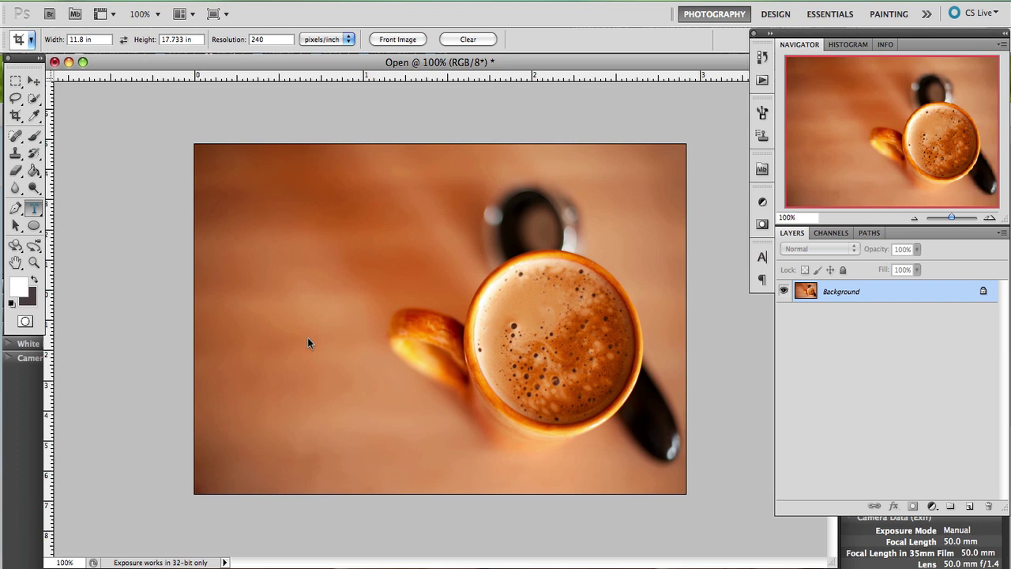
left_click(309, 462)
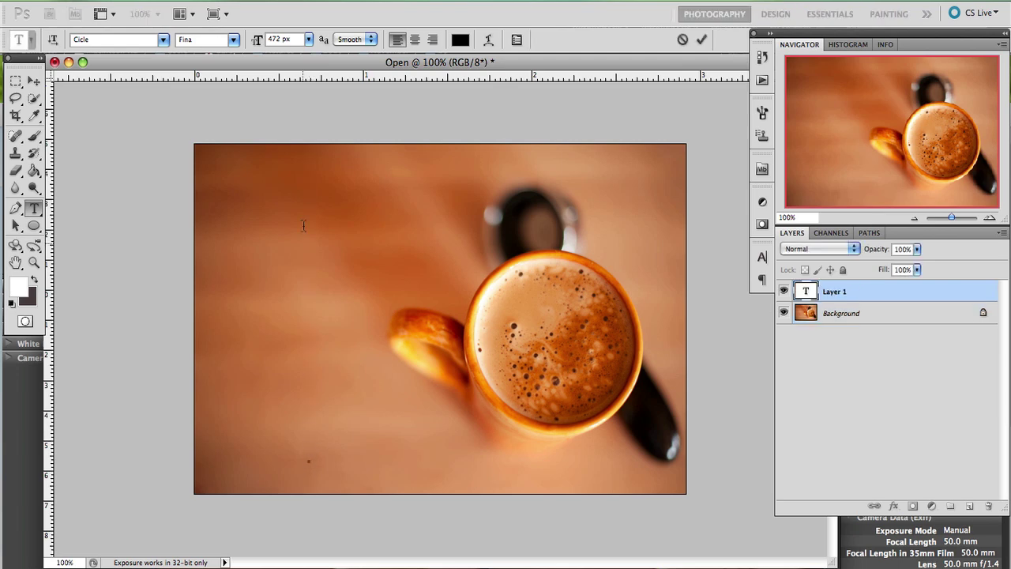
left_click(308, 39)
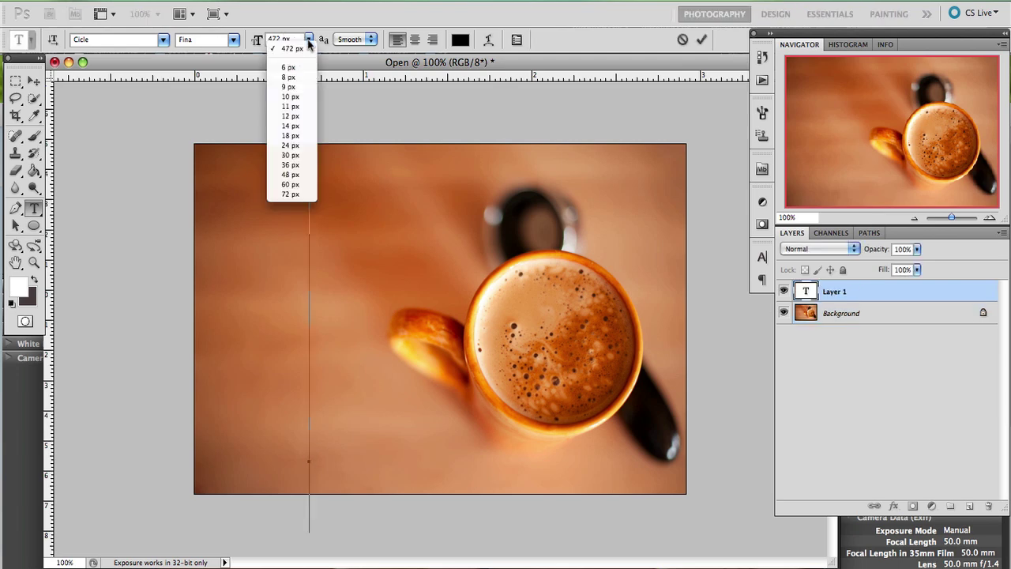
left_click(294, 116)
type("copyright 2010 my3boybarians.com")
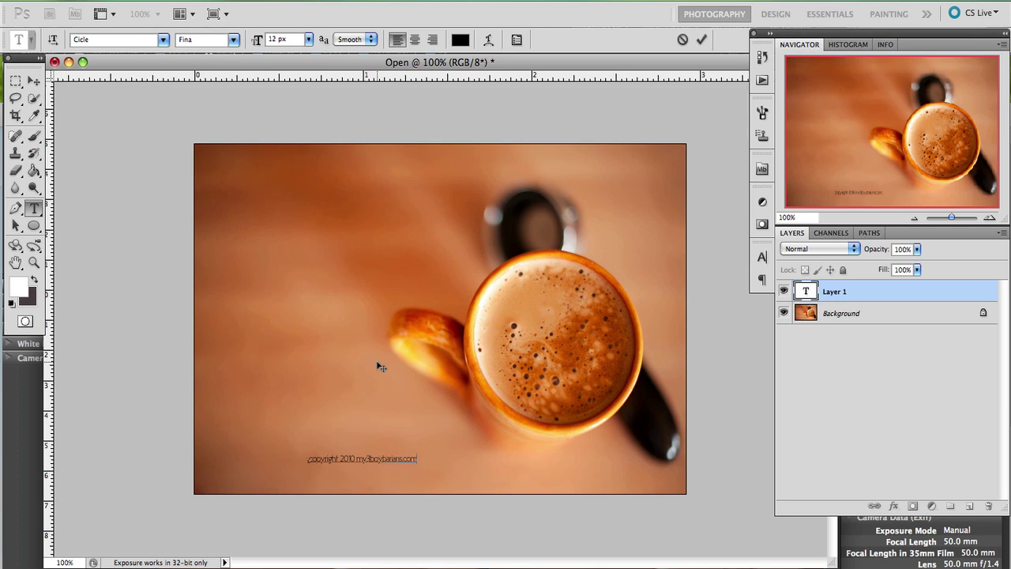
Select the copyright line and change its text colour to white (#ffffff).
key("ctrl+a")
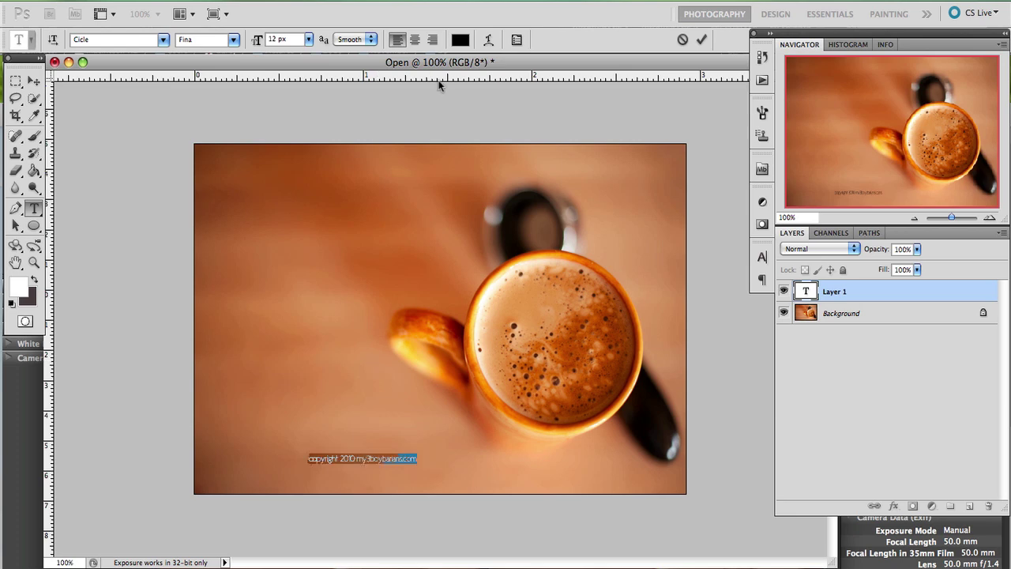
left_click_drag(419, 442, 397, 458)
left_click_drag(396, 460, 401, 463)
left_click(463, 40)
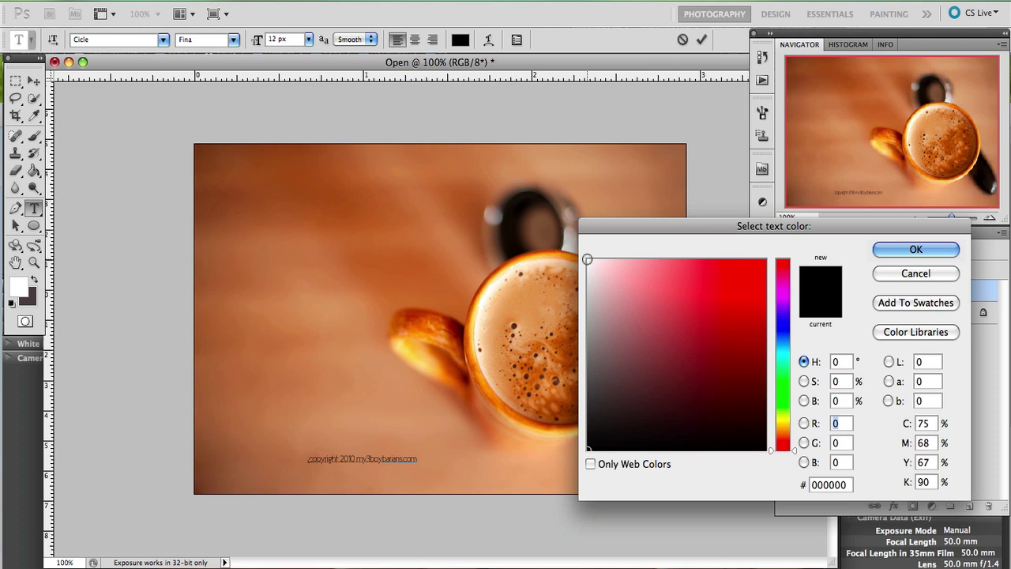
left_click(588, 260)
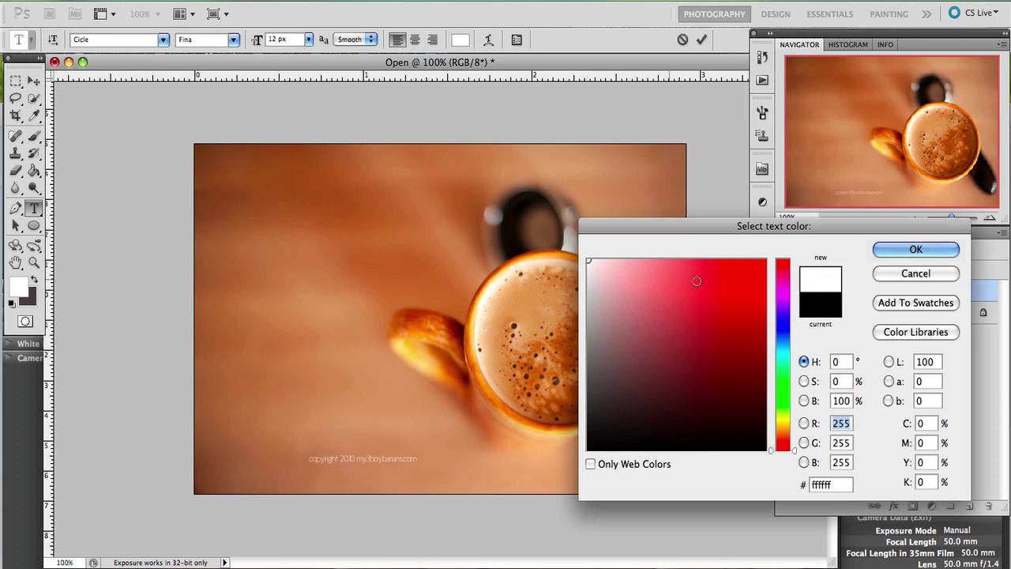
left_click(893, 251)
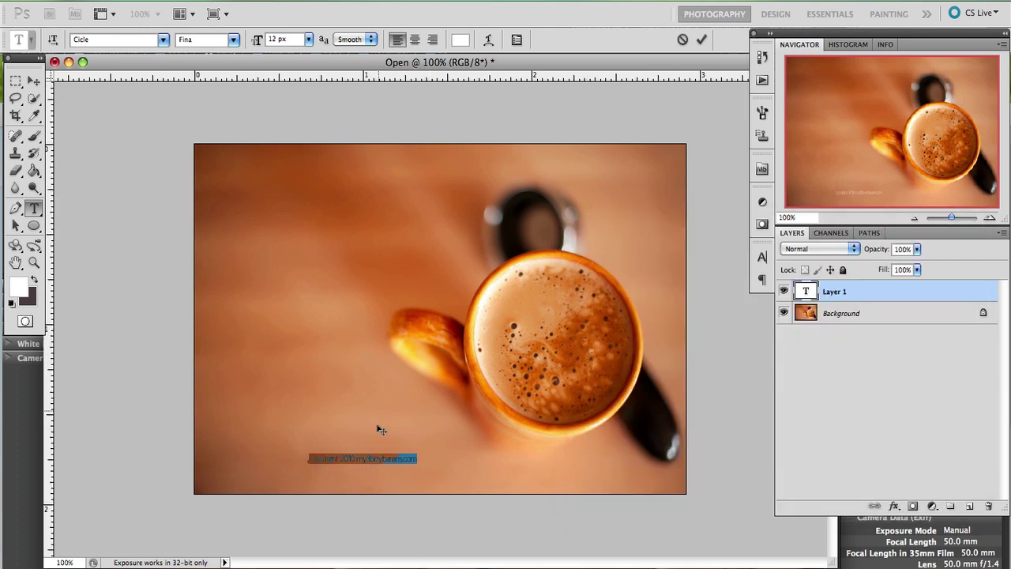
Change the copyright text's font to Century Gothic and its size to 18 px.
left_click(166, 43)
scroll(147, 344, "up", 3)
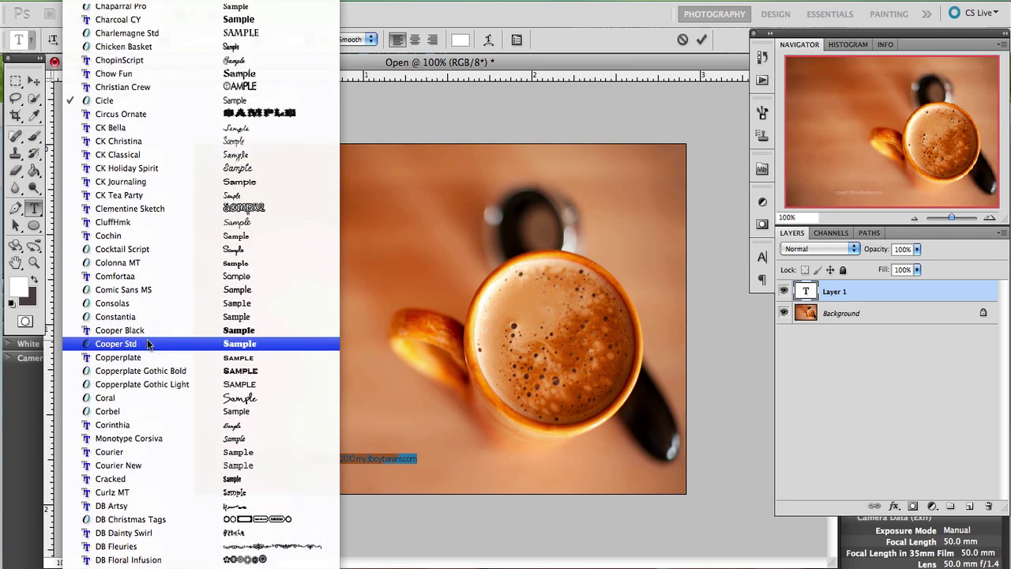
scroll(147, 340, "up", 5)
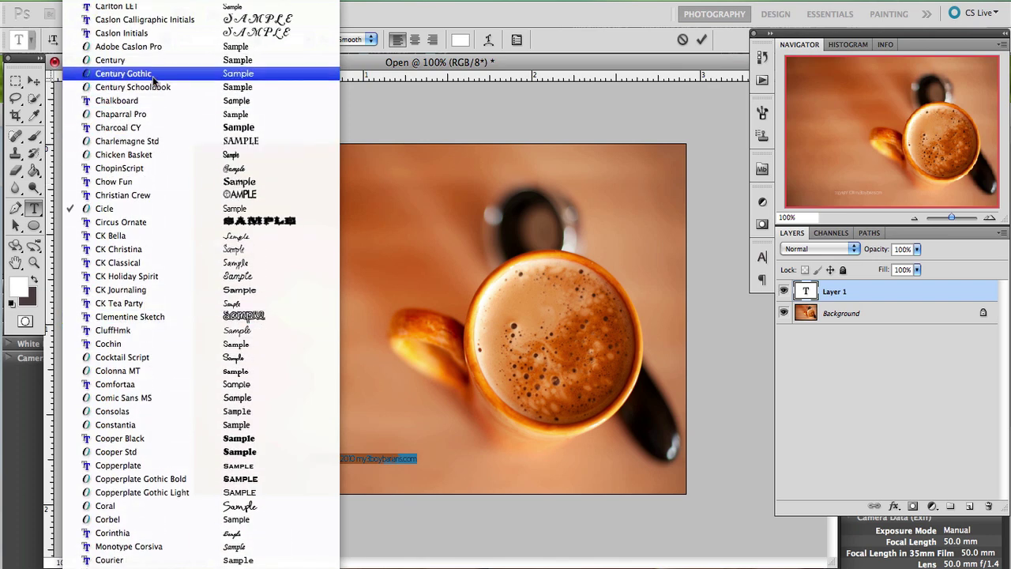
left_click(147, 74)
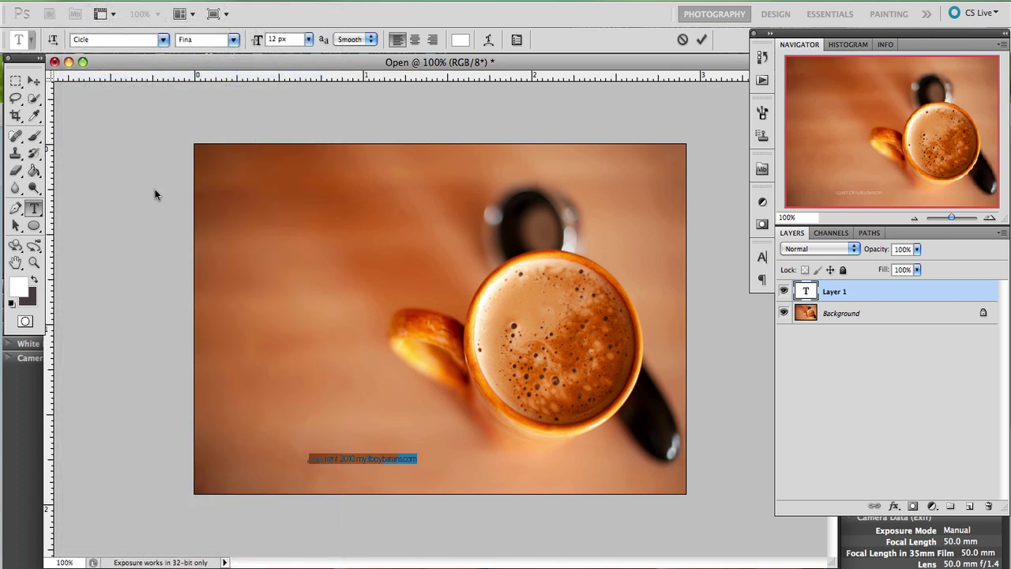
left_click(308, 40)
left_click(301, 139)
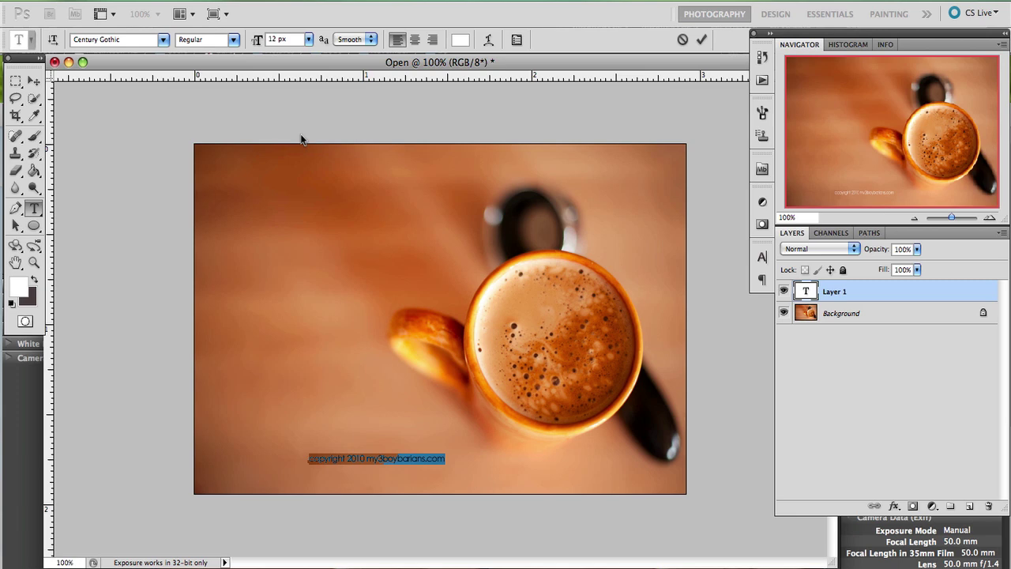
Drag the copyright text layer with the Move tool into the photo's lower-left corner.
left_click(36, 82)
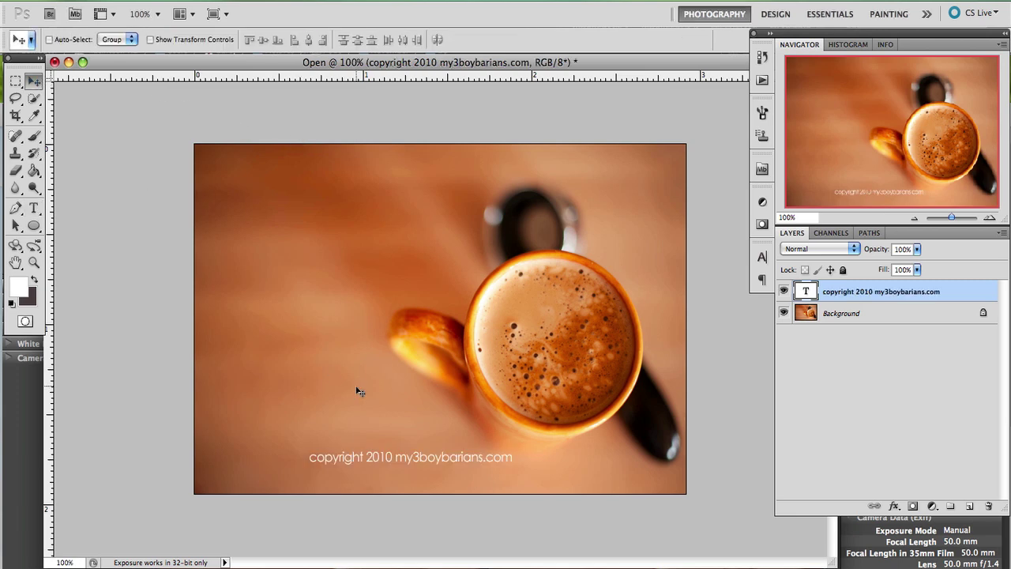
left_click_drag(386, 456, 295, 470)
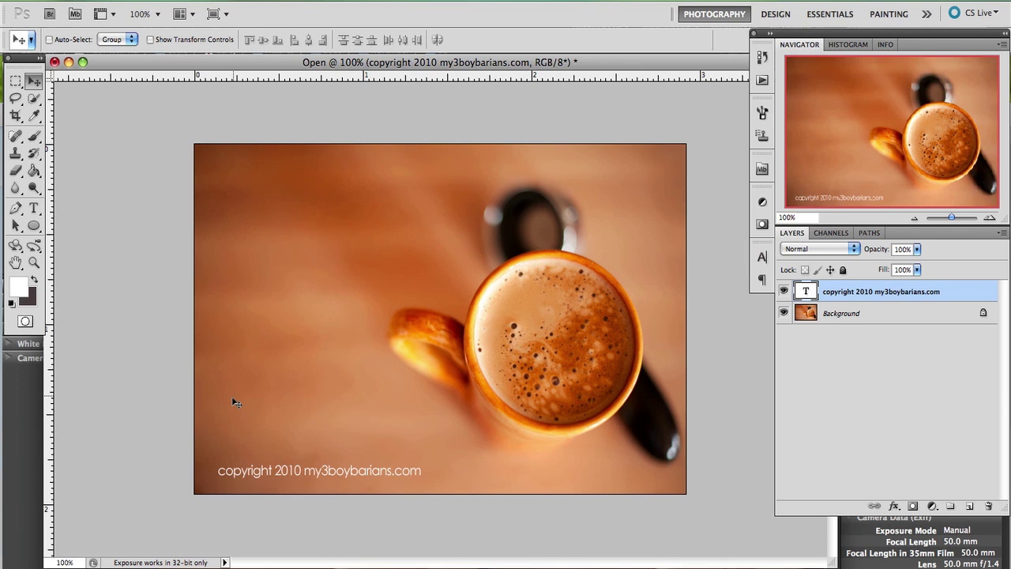
left_click_drag(287, 459, 302, 387)
mouse_move(308, 332)
left_mouse_down()
mouse_move(295, 173)
mouse_move(436, 305)
mouse_move(285, 475)
left_mouse_up()
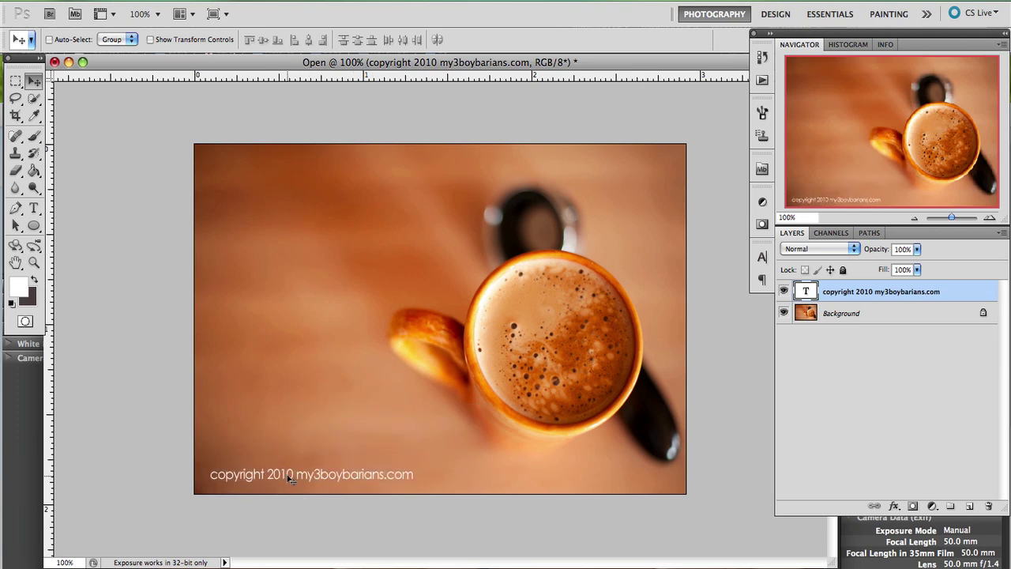
Lower the copyright text layer's opacity to about 30% in the Layers panel.
left_click(916, 270)
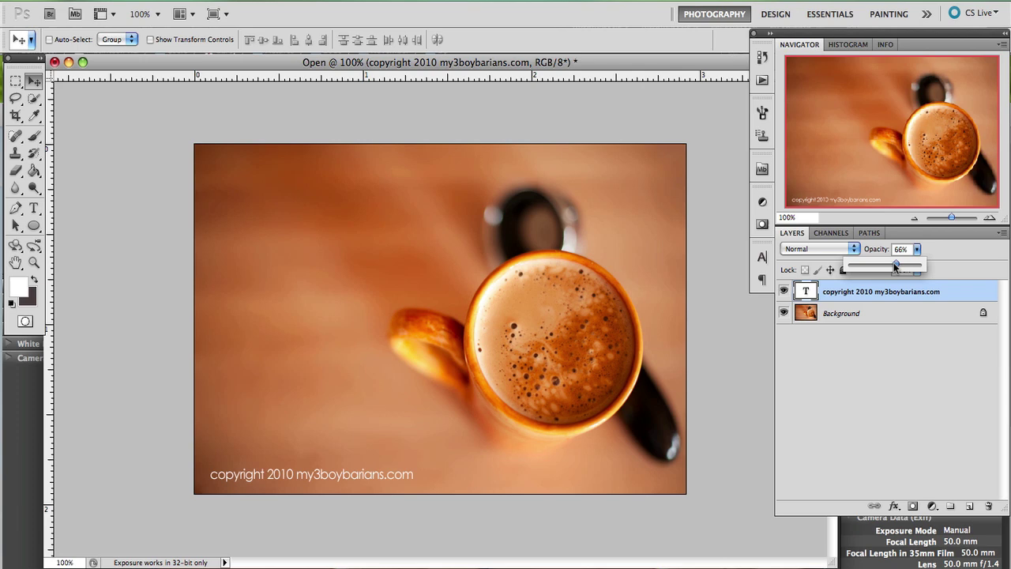
left_click_drag(872, 267, 869, 265)
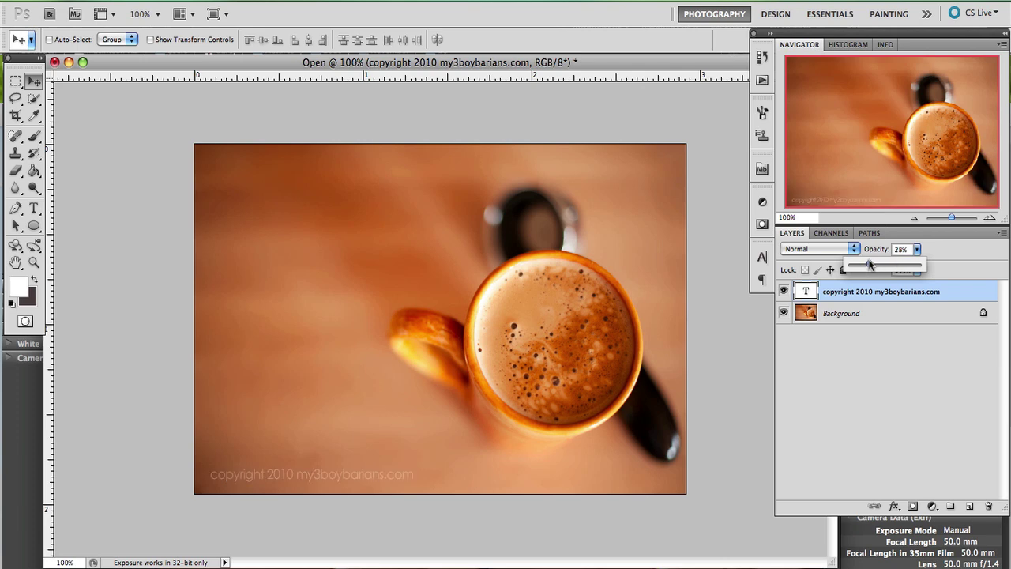
left_click(875, 316)
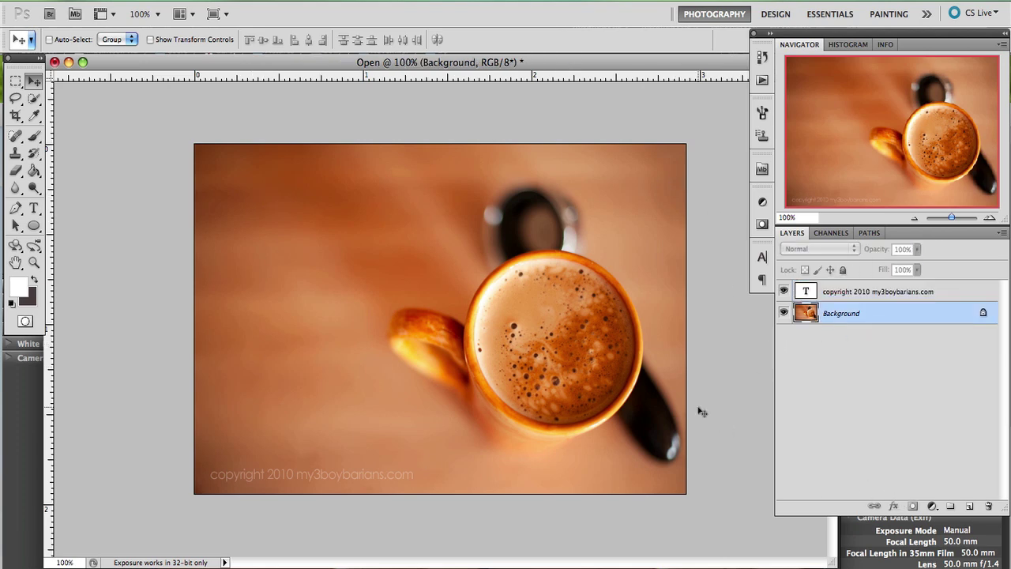
left_click(122, 4)
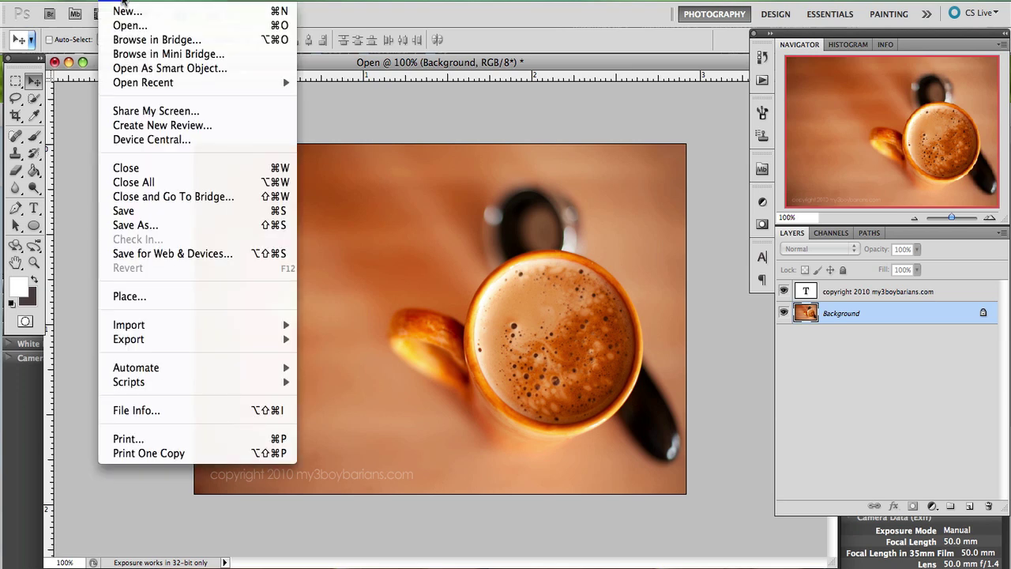
left_click(160, 226)
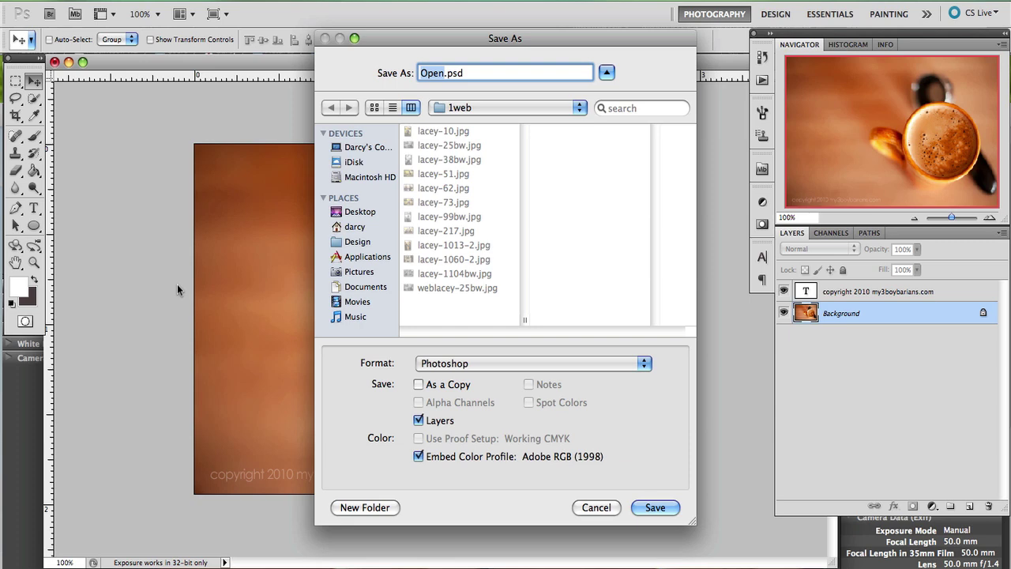
left_click(608, 505)
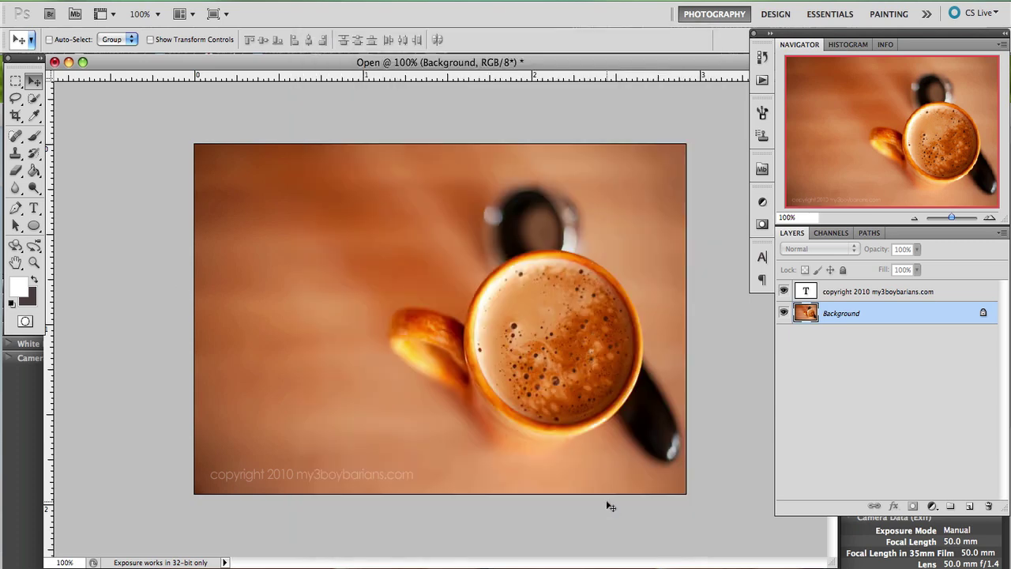